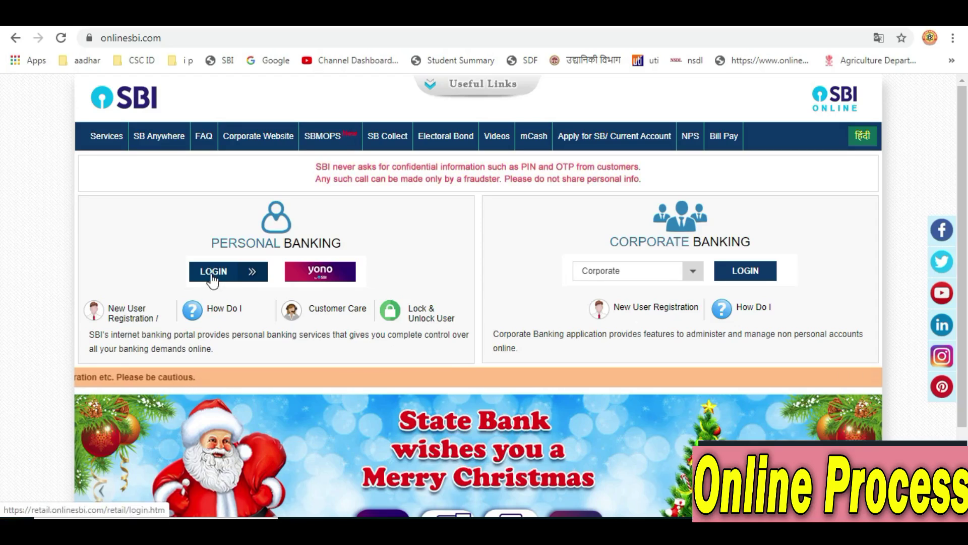
# Log in to SBI Personal Banking with the filled-in credentials, entering the image captcha text.
pyautogui.click(212, 279)
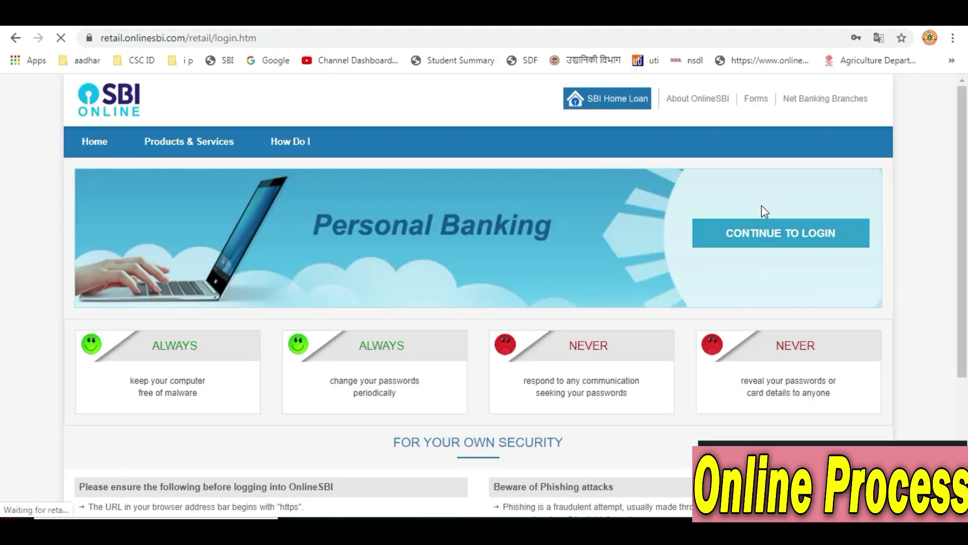
pyautogui.click(765, 235)
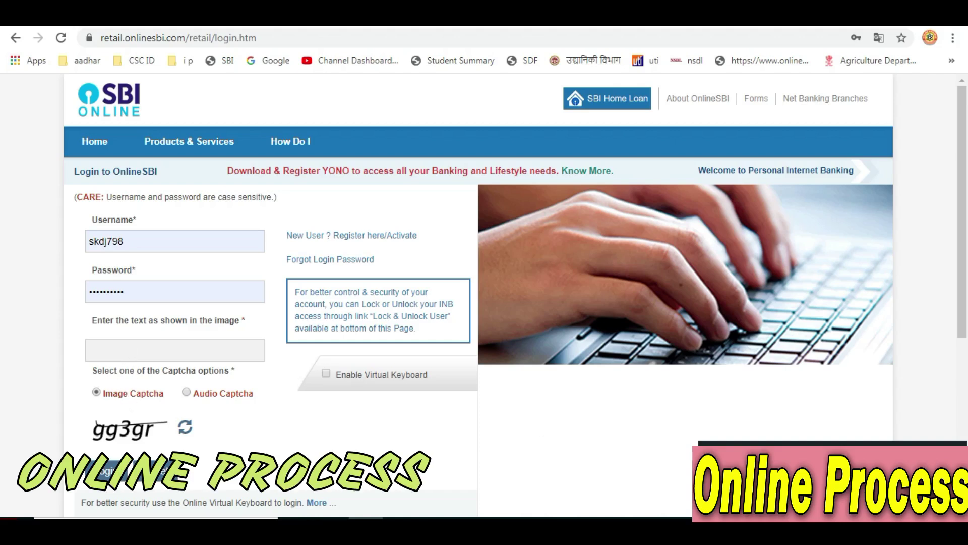
pyautogui.write('gg3gr')
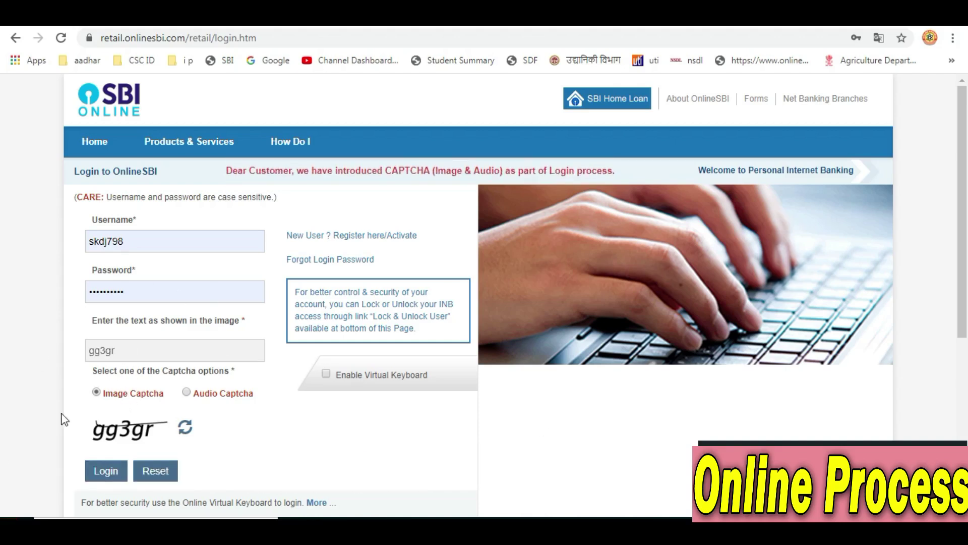
pyautogui.click(106, 470)
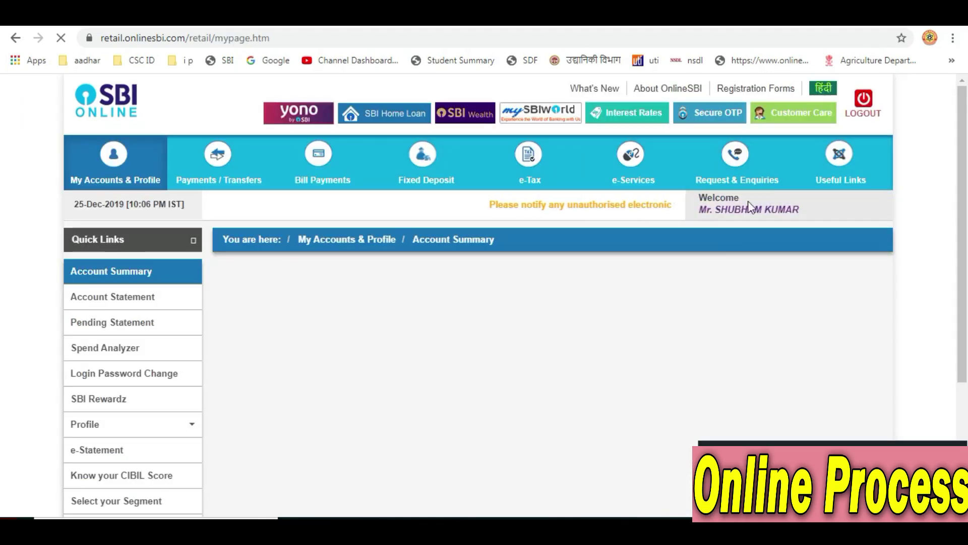
pyautogui.moveTo(718, 212); pyautogui.dragTo(787, 214)
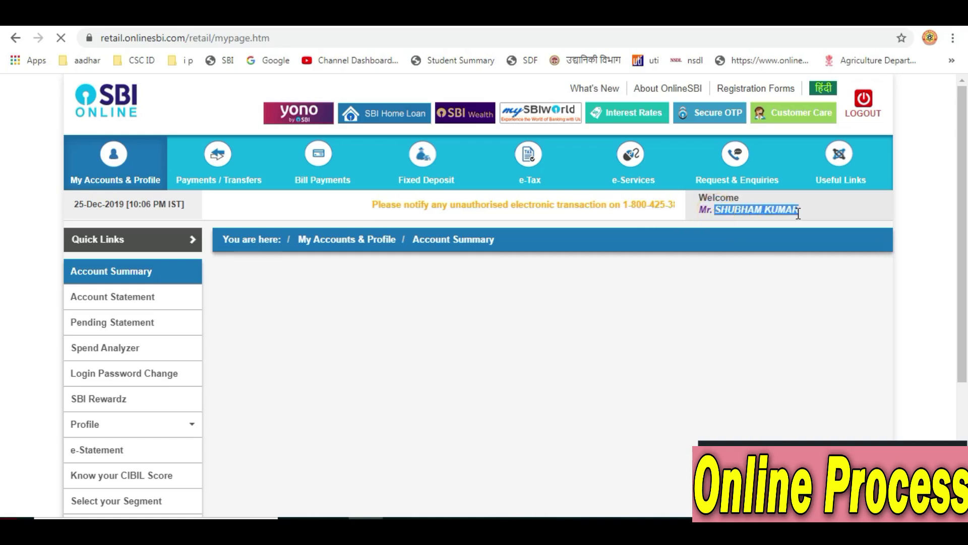
pyautogui.click(343, 326)
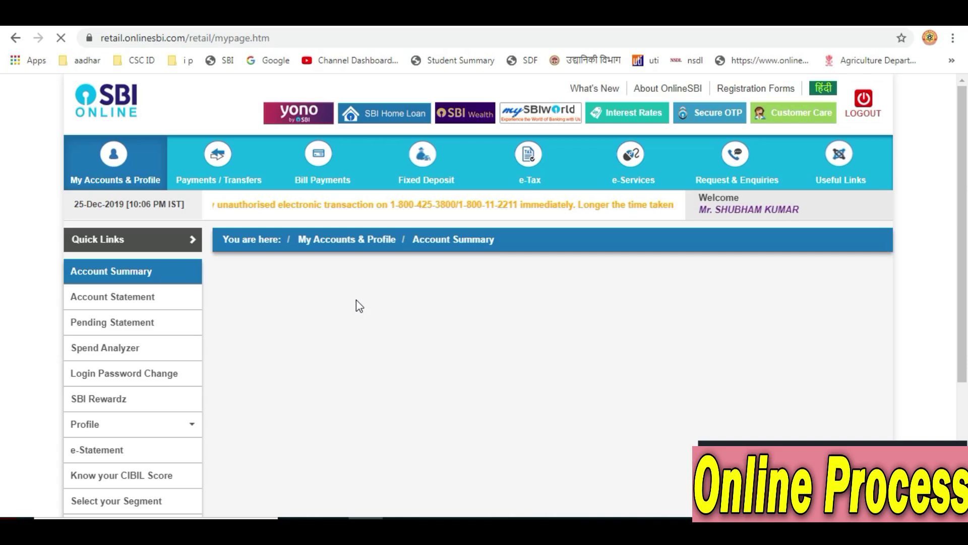
pyautogui.click(246, 340)
pyautogui.moveTo(245, 340); pyautogui.dragTo(296, 340)
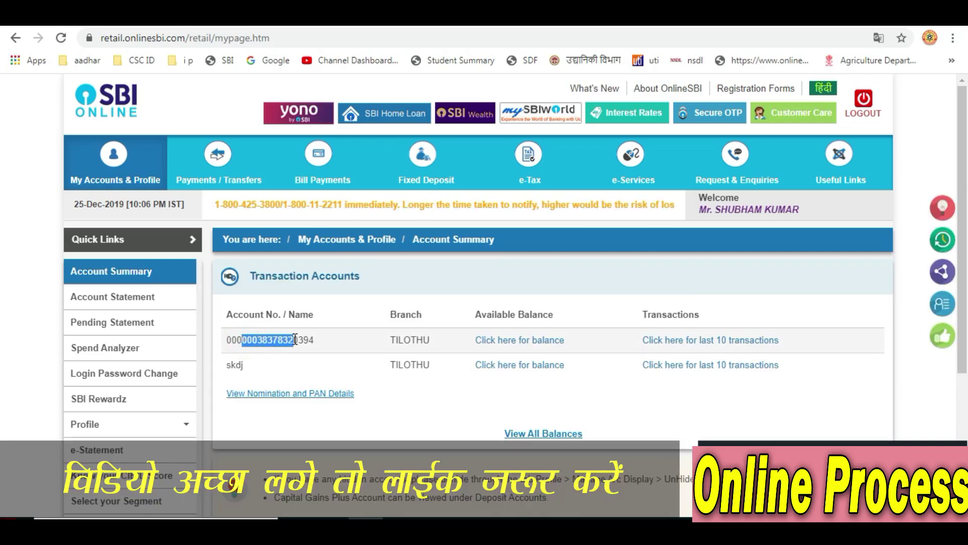
pyautogui.click(273, 355)
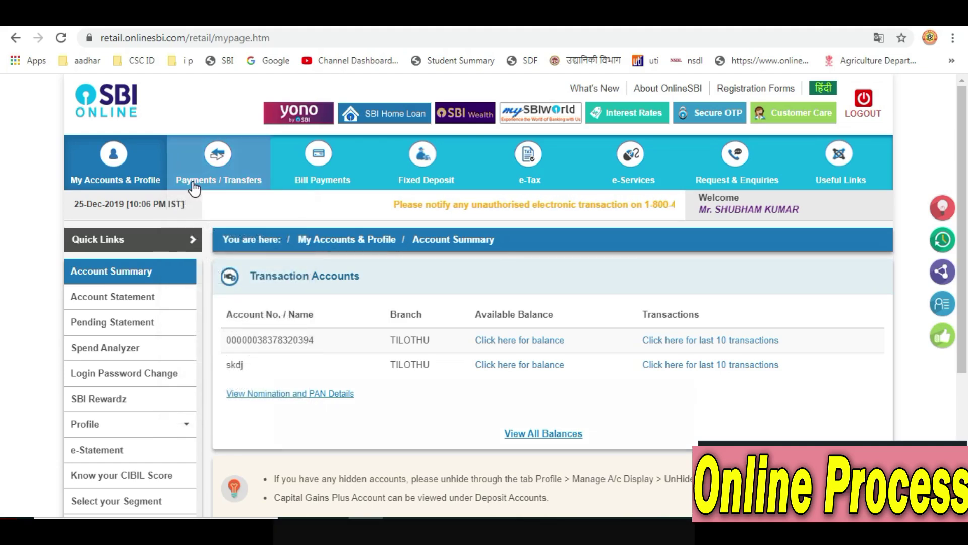
# Open the Payments / Transfers page and look through its transfer and payment options.
pyautogui.moveTo(221, 184)
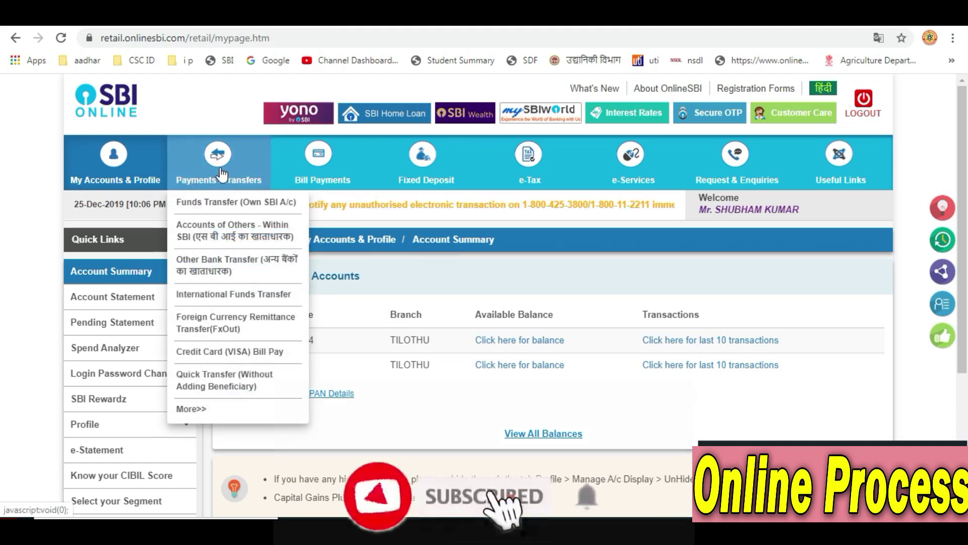
pyautogui.click(247, 146)
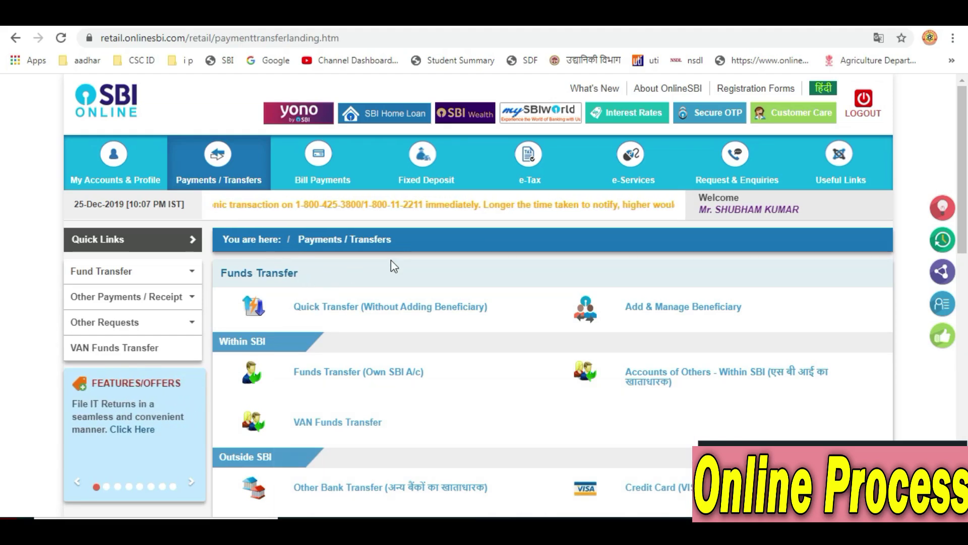
pyautogui.scroll(-8, 469, 353)
pyautogui.scroll(-2, 464, 386)
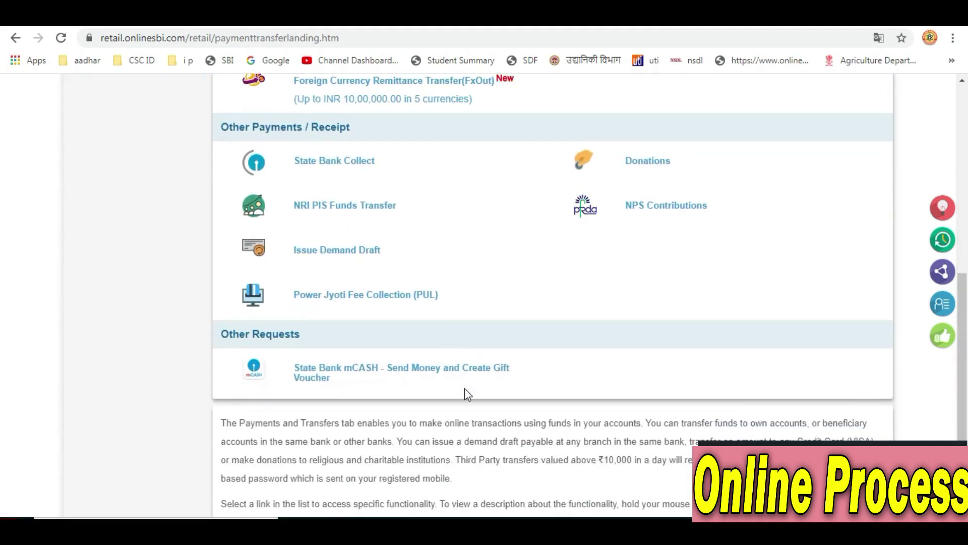
pyautogui.scroll(10, 464, 387)
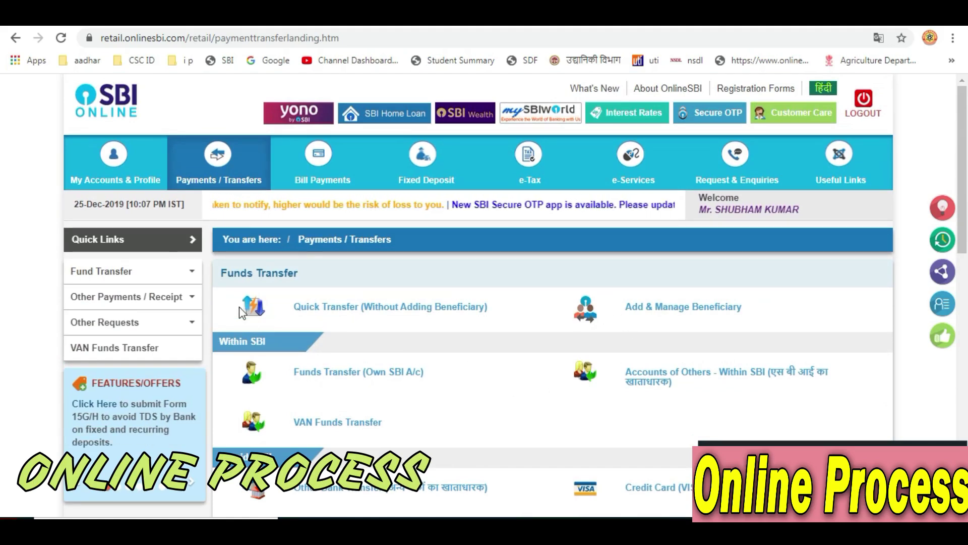
# Open Quick Transfer (Without Adding Beneficiary) from the Funds Transfer options.
pyautogui.moveTo(220, 271); pyautogui.dragTo(286, 270)
pyautogui.click(299, 275)
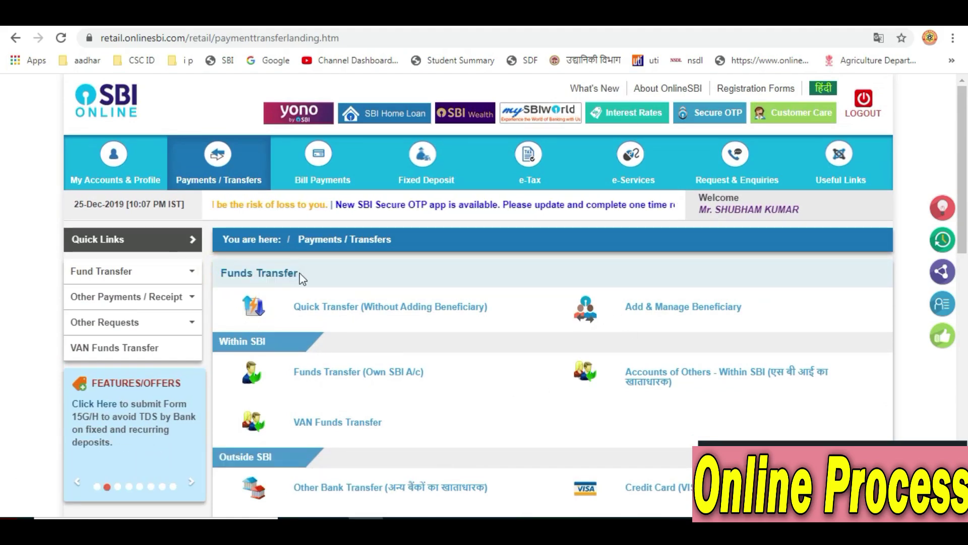
pyautogui.moveTo(277, 300); pyautogui.dragTo(375, 303)
pyautogui.moveTo(630, 290); pyautogui.dragTo(782, 309)
pyautogui.click(781, 309)
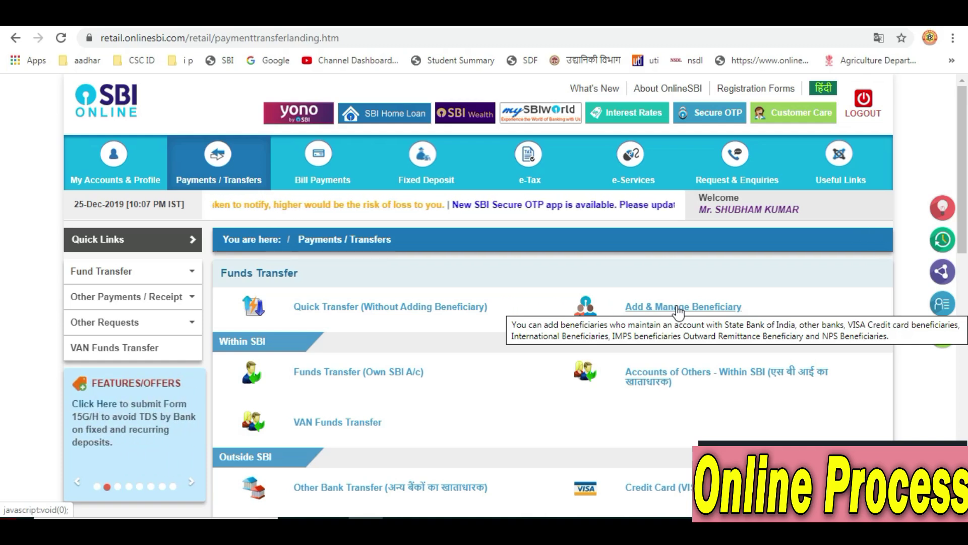
pyautogui.click(366, 309)
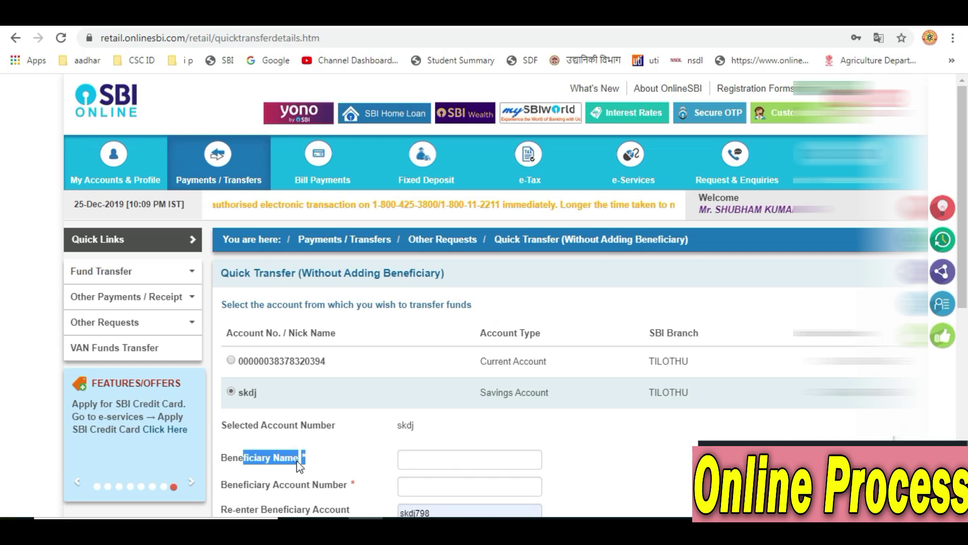
pyautogui.click(446, 463)
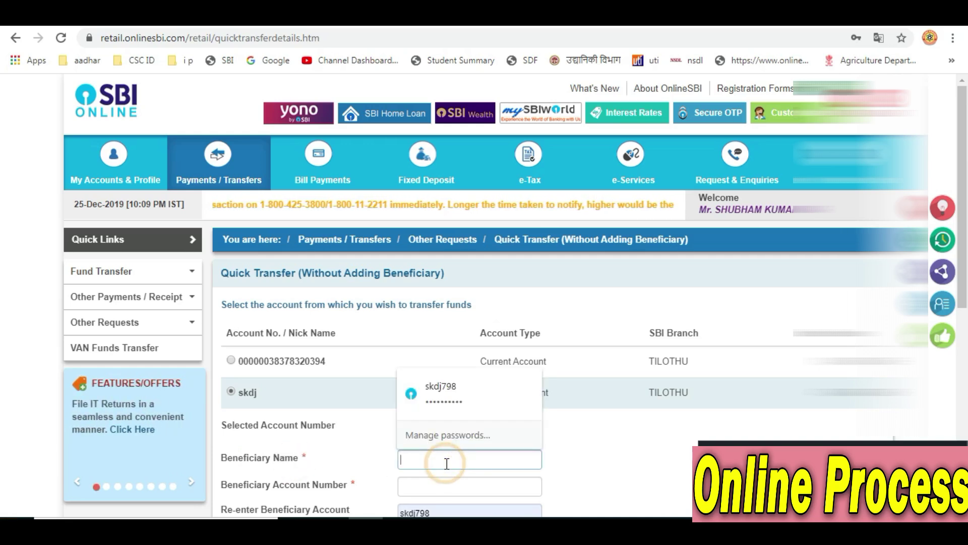
pyautogui.click(285, 485)
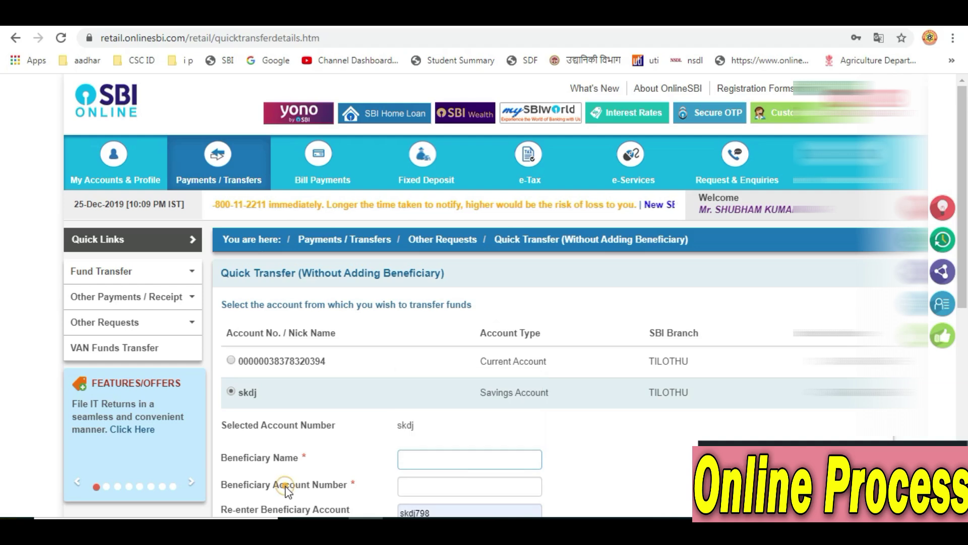
pyautogui.moveTo(260, 487); pyautogui.dragTo(345, 490)
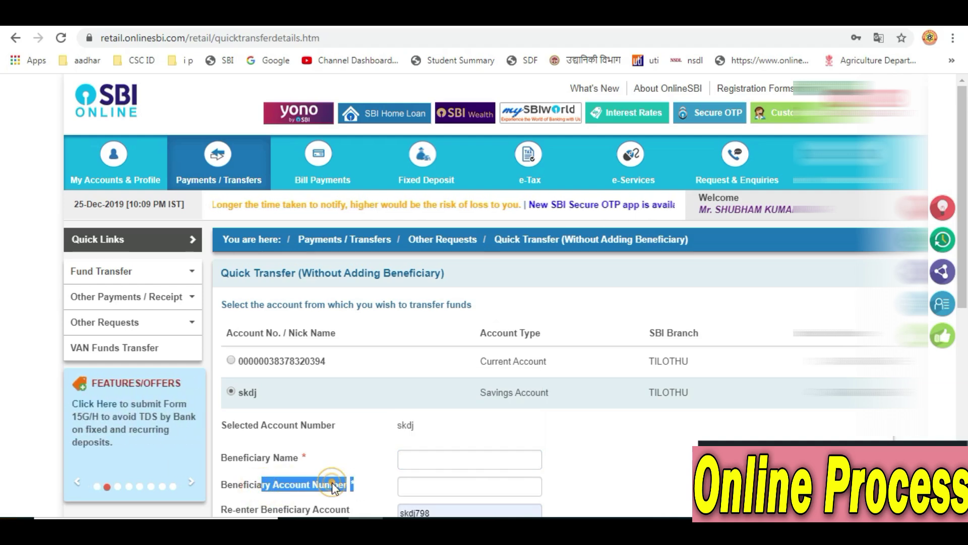
pyautogui.click(431, 486)
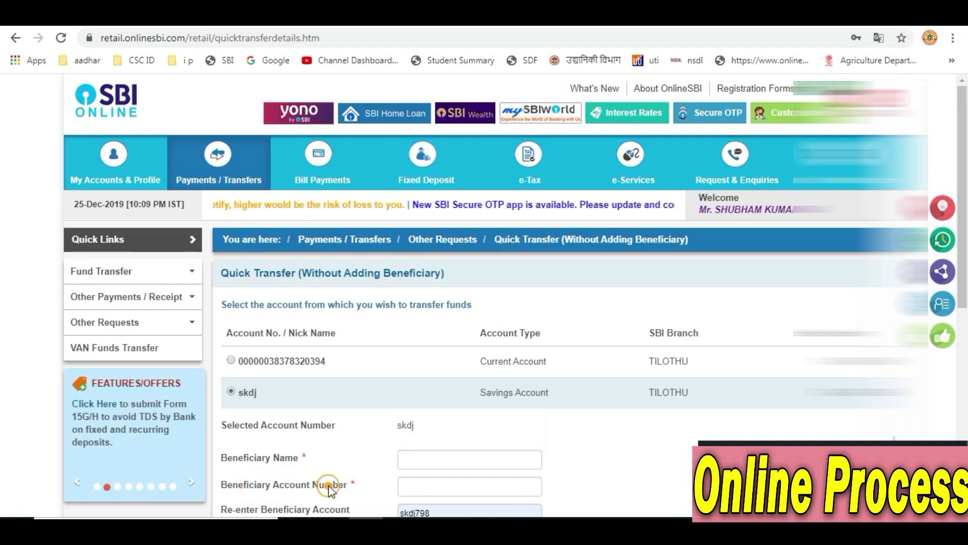
# Clear the autofilled text from the Re-enter Beneficiary Account Number field.
pyautogui.scroll(-1, 330, 487)
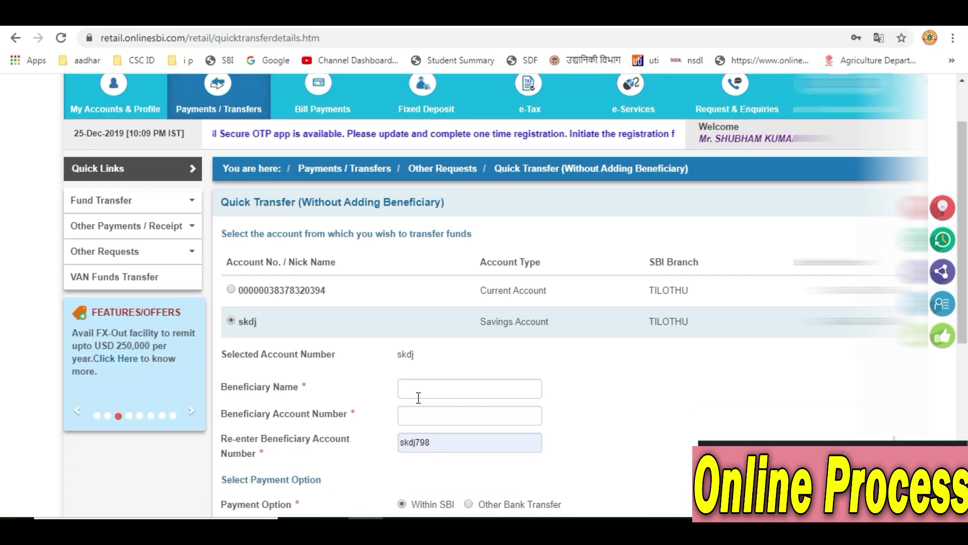
pyautogui.doubleClick(429, 443)
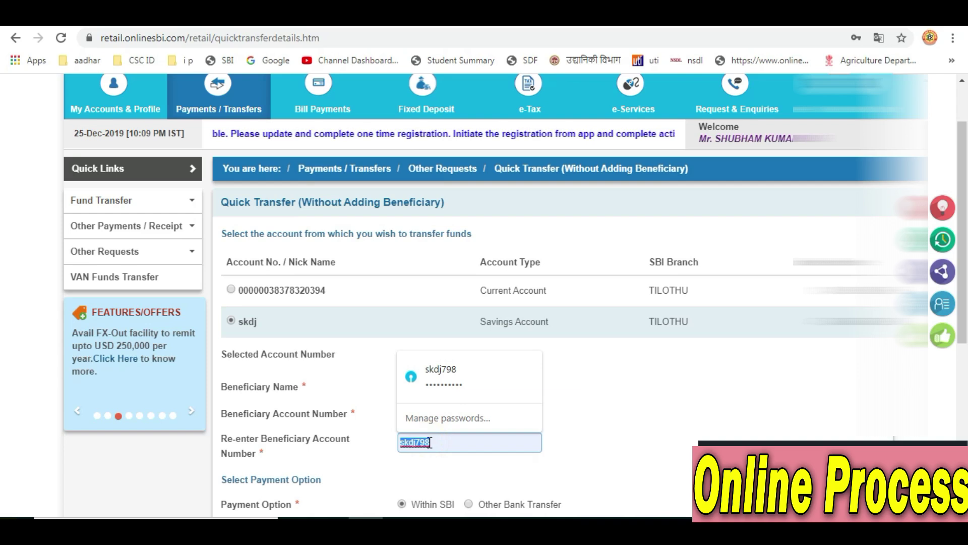
pyautogui.press('BackSpace')
pyautogui.click(339, 446)
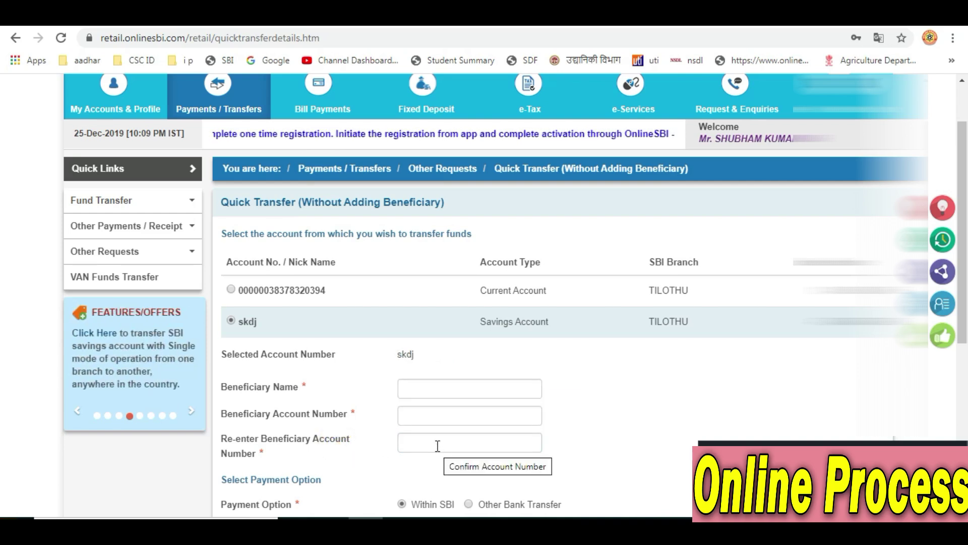
pyautogui.scroll(-3, 432, 443)
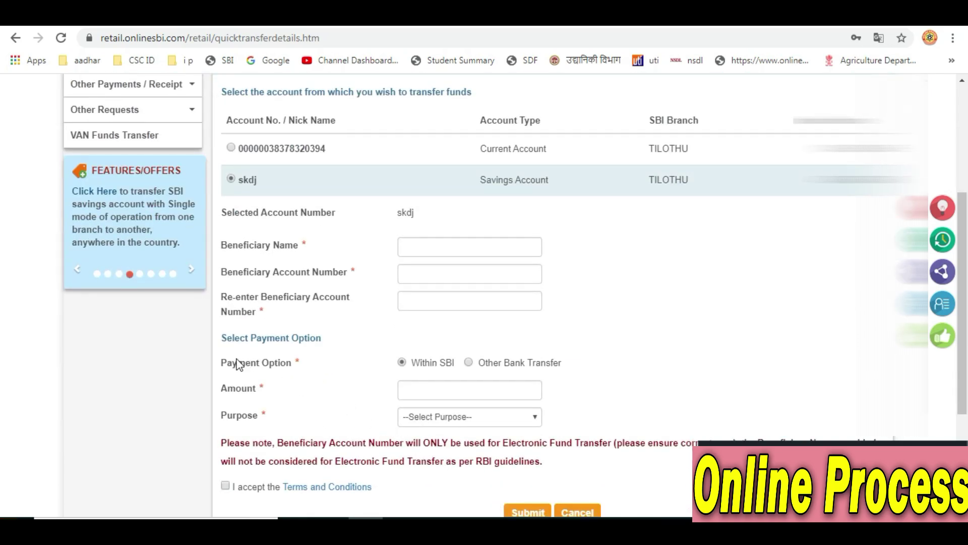
pyautogui.moveTo(235, 363); pyautogui.dragTo(293, 365)
pyautogui.click(294, 363)
pyautogui.moveTo(411, 369); pyautogui.dragTo(460, 371)
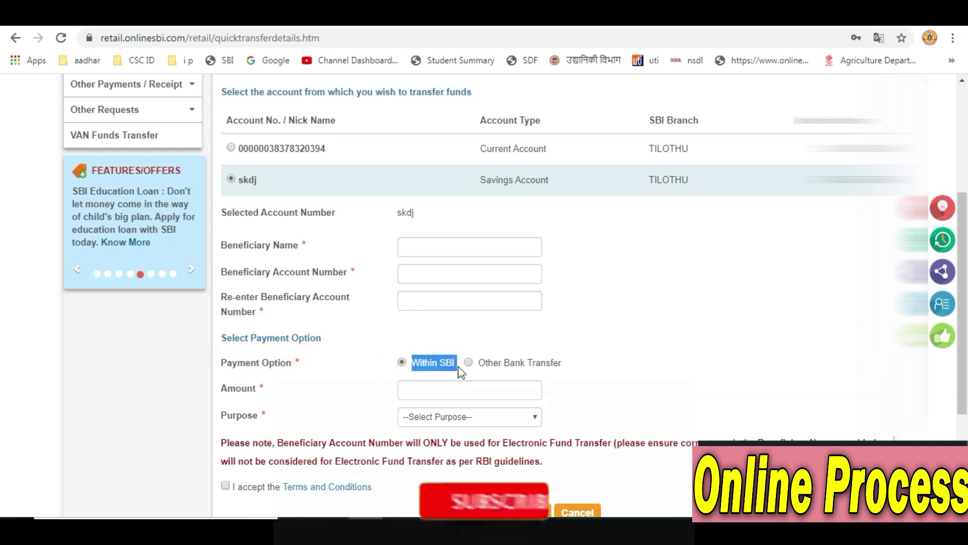
pyautogui.click(324, 369)
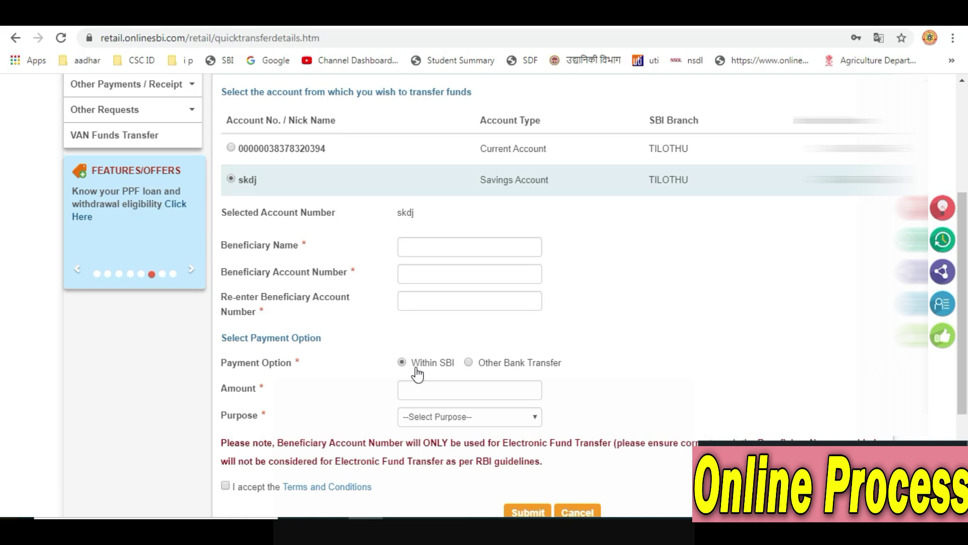
# Try the Other Bank Transfer payment option with its IFSC Details field, and return to Within SBI.
pyautogui.click(503, 370)
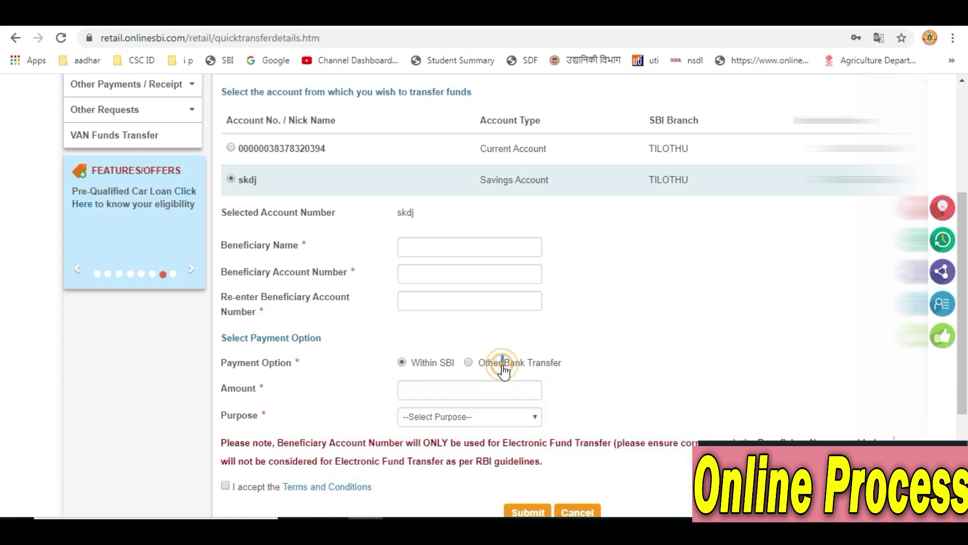
pyautogui.click(469, 362)
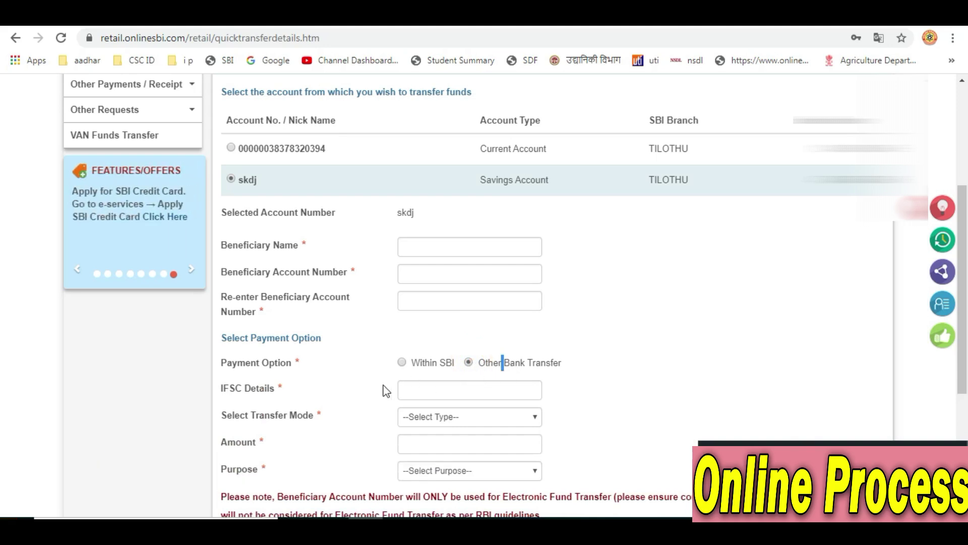
pyautogui.click(433, 384)
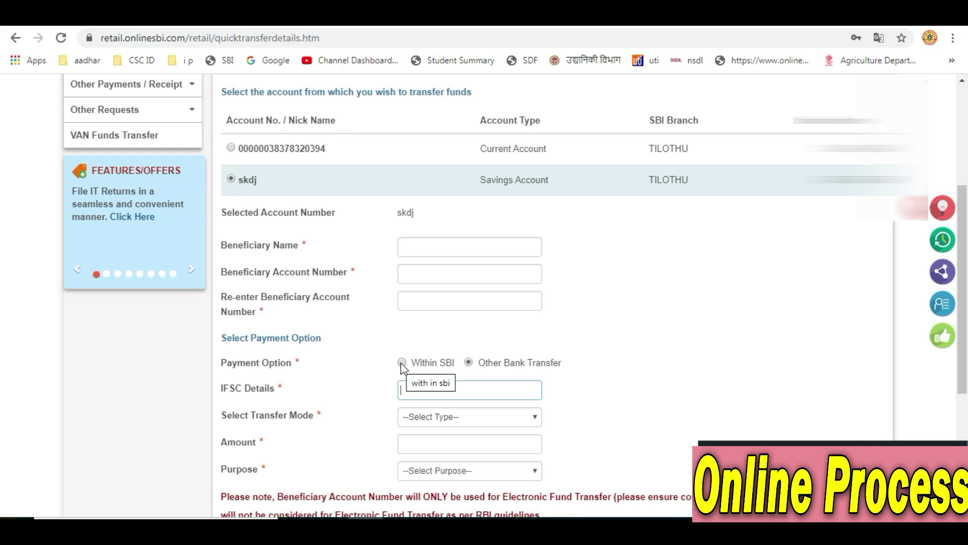
pyautogui.click(401, 363)
# Set the transfer purpose to Deposit / Investment and accept the Terms and Conditions.
pyautogui.click(415, 390)
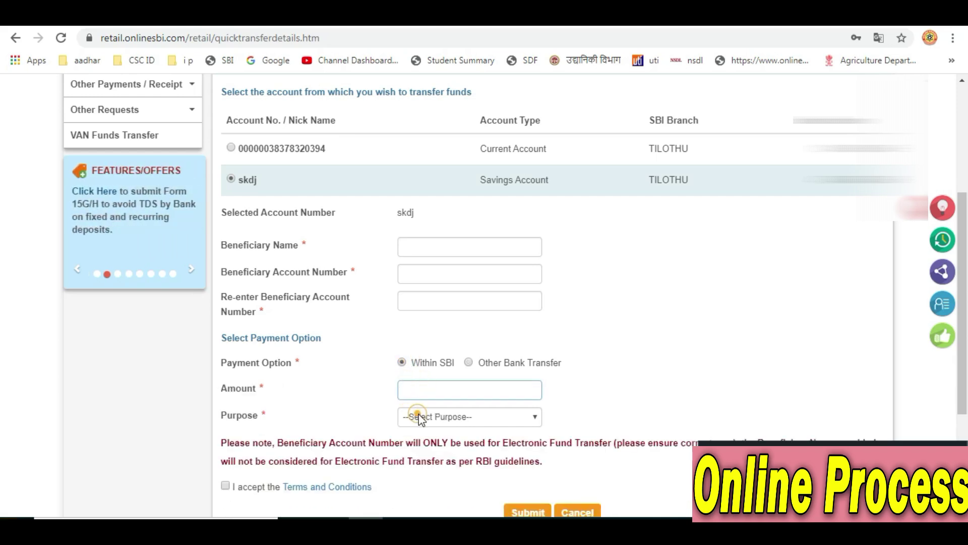
pyautogui.click(419, 413)
pyautogui.scroll(-2, 427, 419)
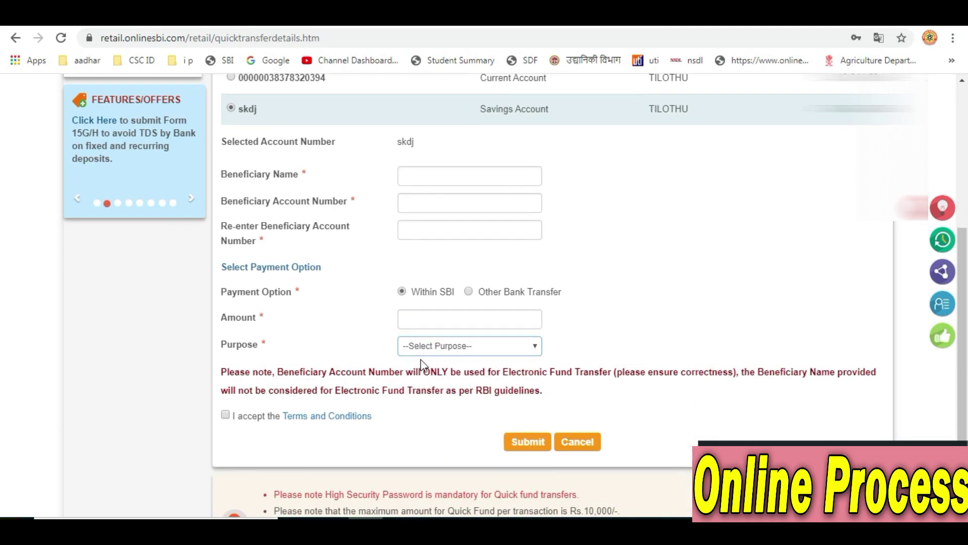
pyautogui.click(431, 345)
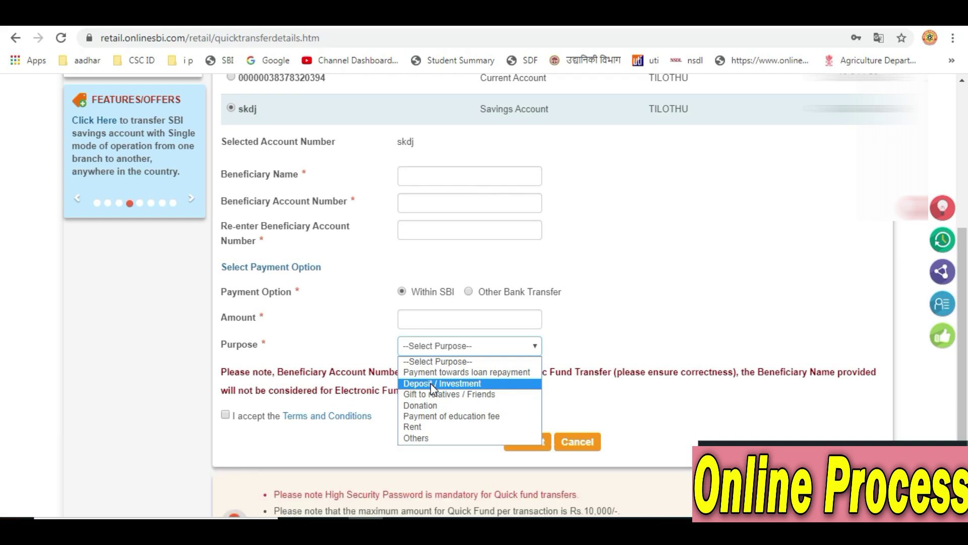
pyautogui.click(432, 385)
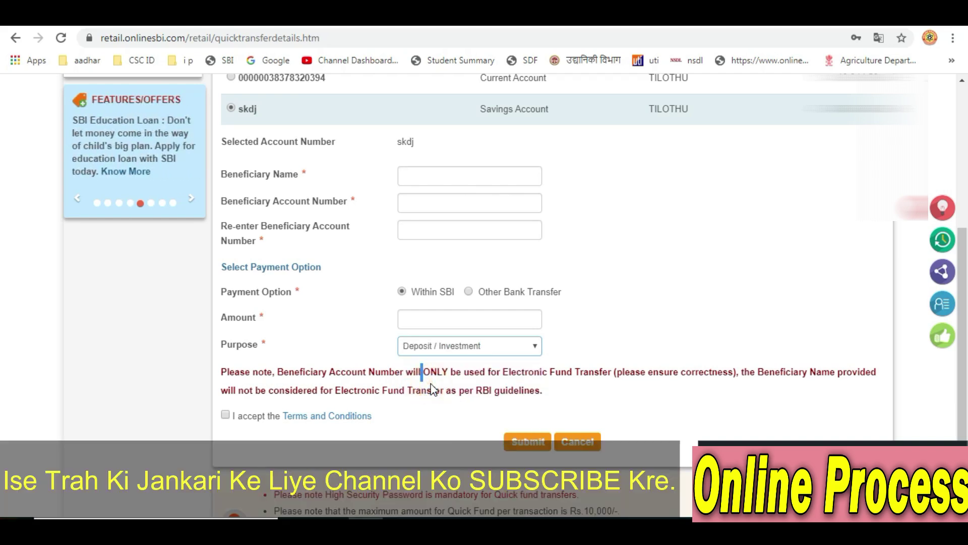
pyautogui.click(226, 416)
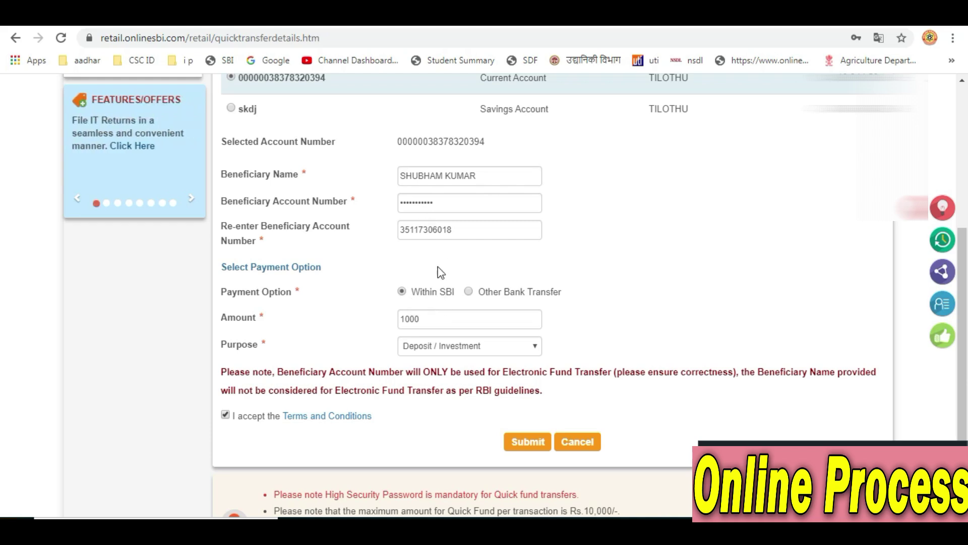
# Try the Other Bank Transfer payment option with the IFSC Details field left empty and IMPS as the transfer mode.
pyautogui.click(471, 294)
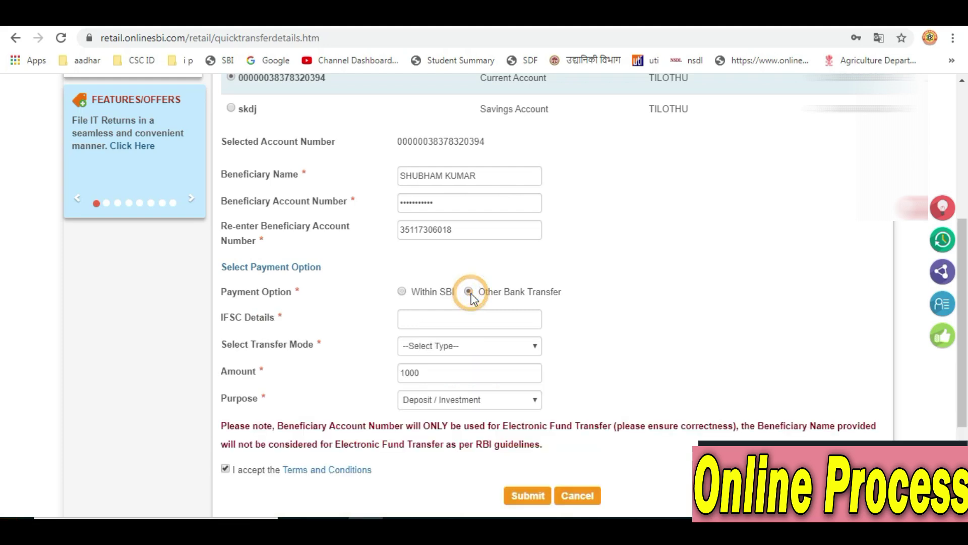
pyautogui.click(404, 316)
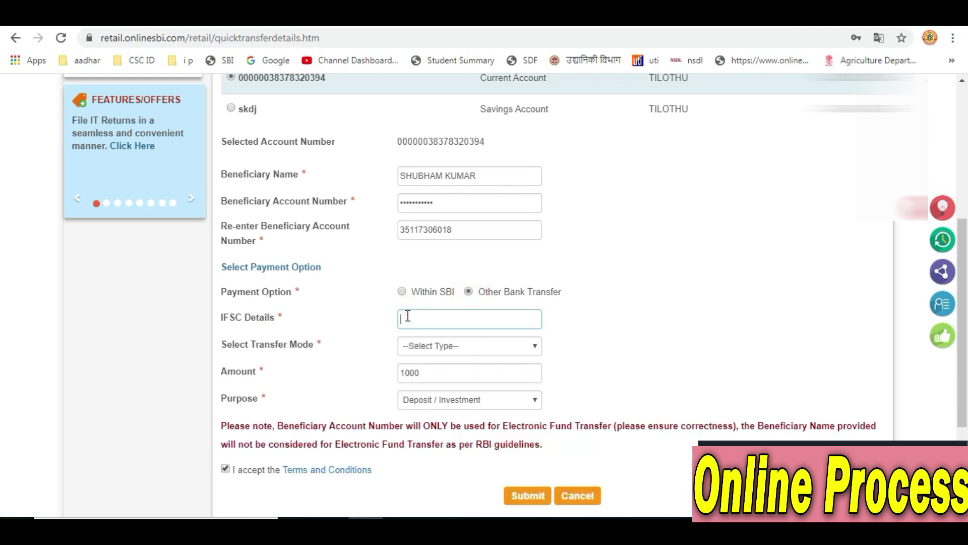
pyautogui.doubleClick(255, 317)
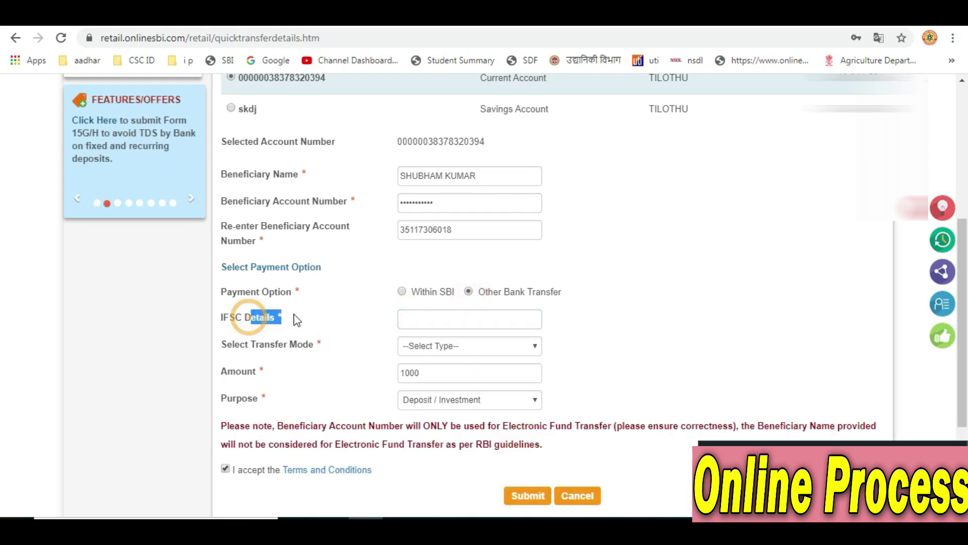
pyautogui.click(456, 313)
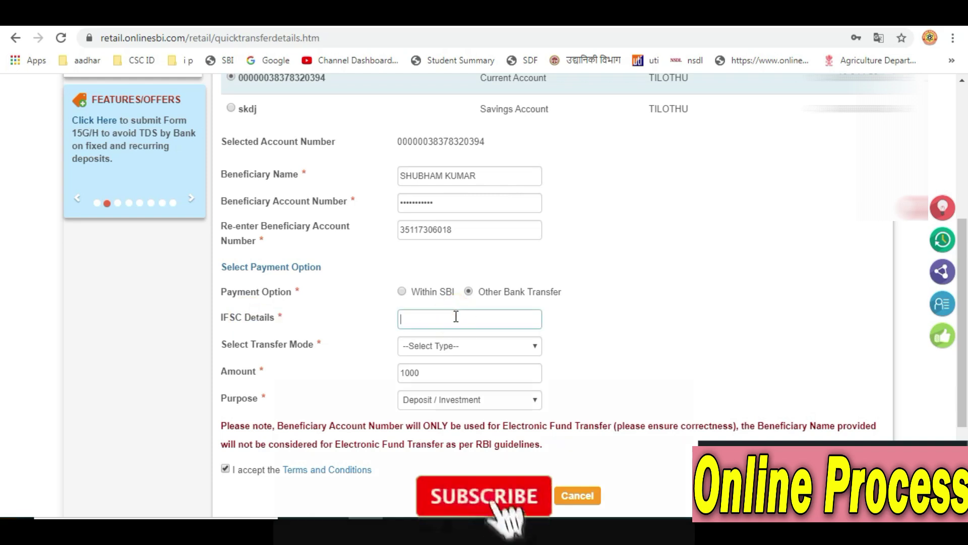
pyautogui.click(444, 349)
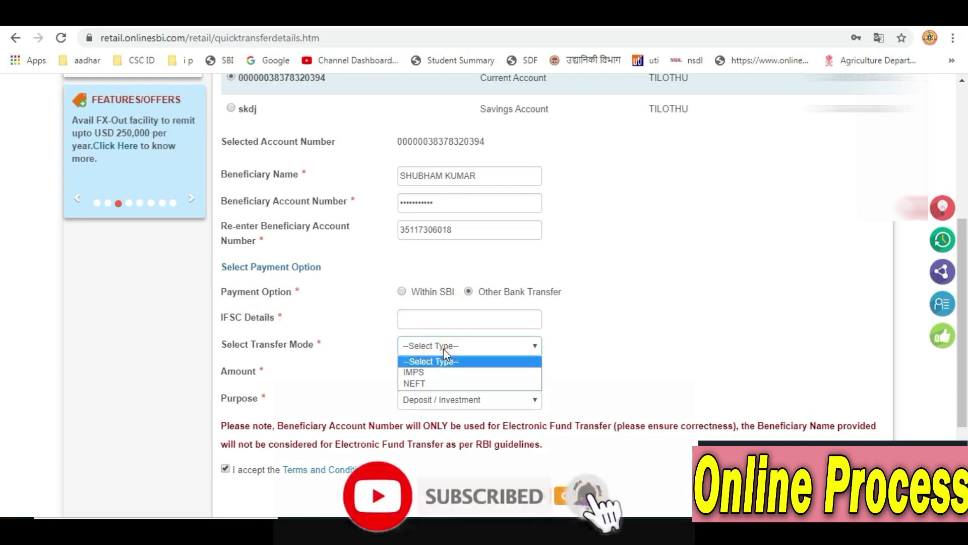
pyautogui.click(410, 373)
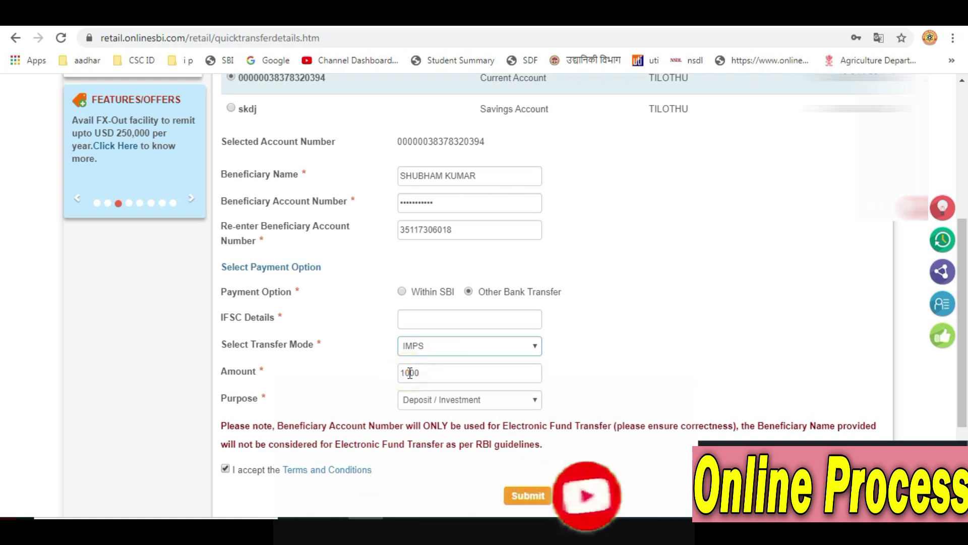
# Try NEFT and IMPS as transfer modes for the other-bank payment, and return the payment option to Within SBI.
pyautogui.click(429, 347)
pyautogui.click(429, 346)
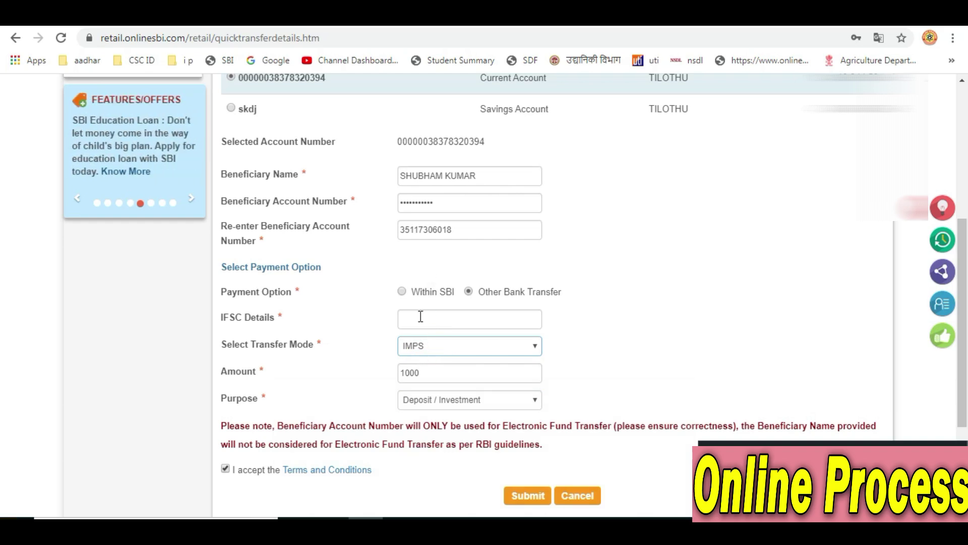
pyautogui.click(432, 345)
pyautogui.click(436, 383)
pyautogui.click(452, 353)
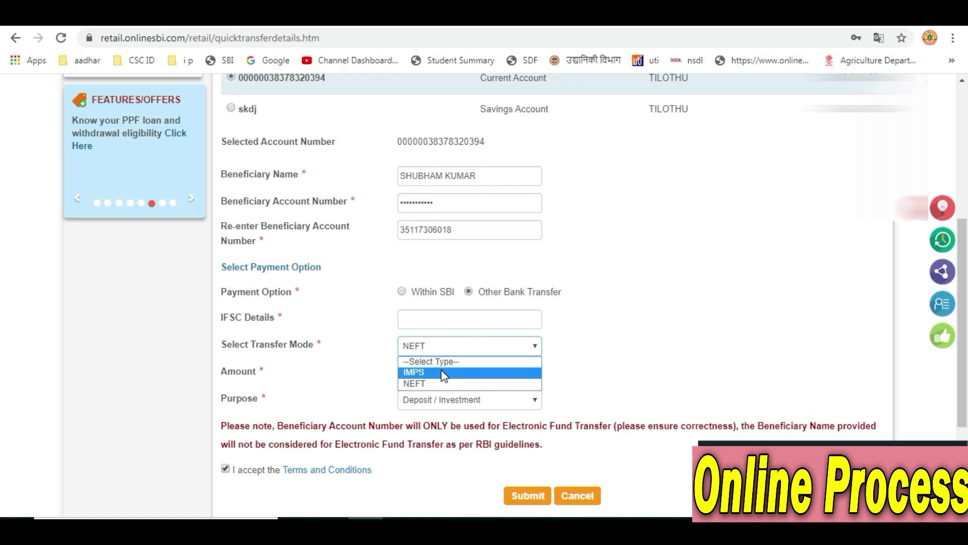
pyautogui.click(443, 374)
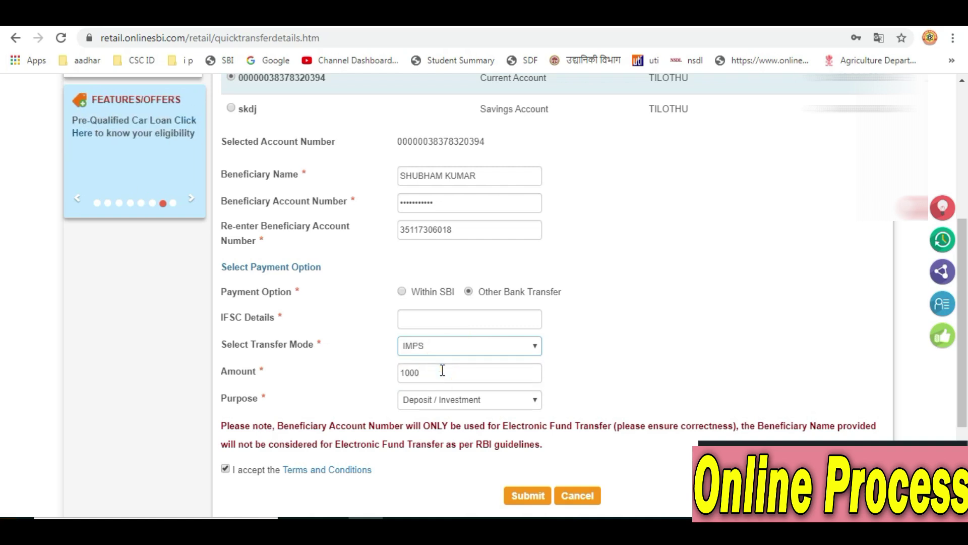
pyautogui.click(431, 375)
pyautogui.doubleClick(427, 379)
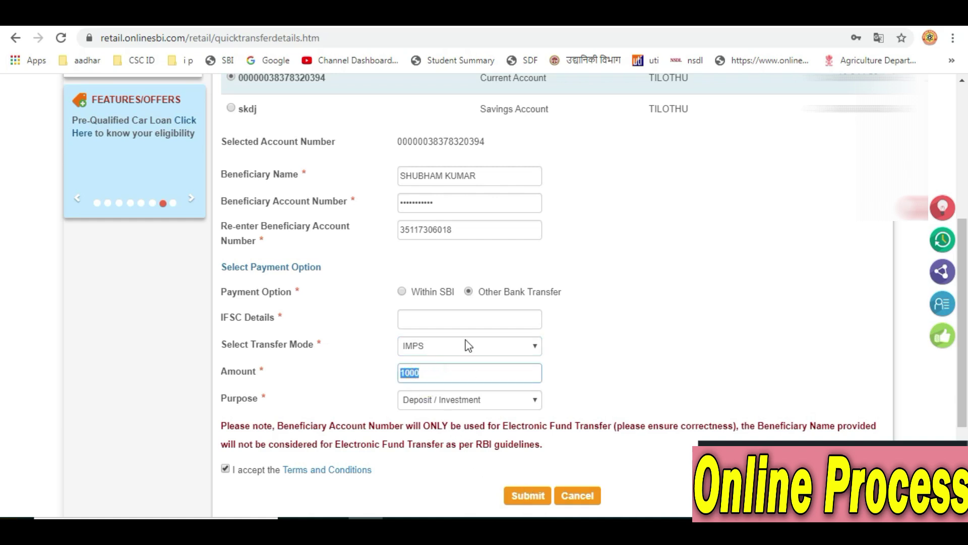
pyautogui.click(402, 291)
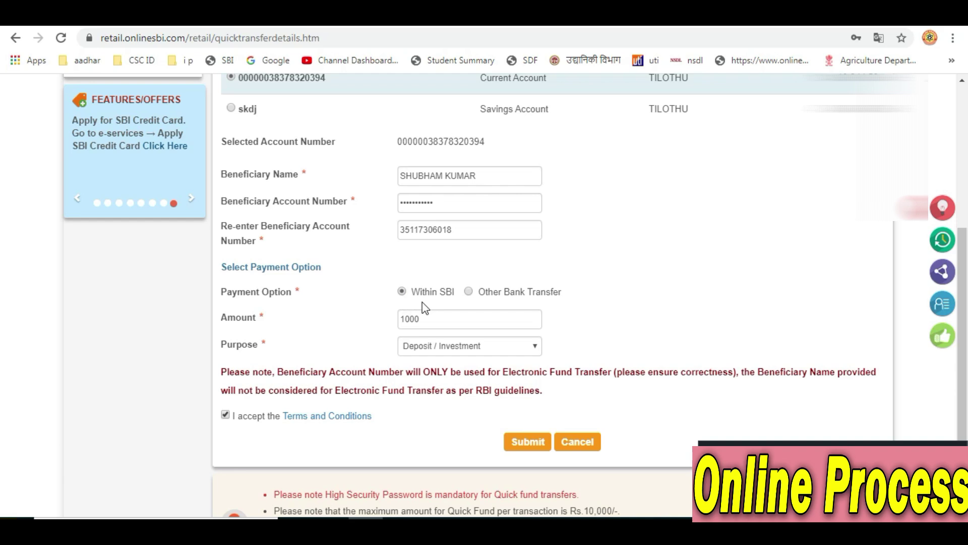
# Submit the quick transfer details and dismiss the browser's offer to save the password.
pyautogui.click(525, 444)
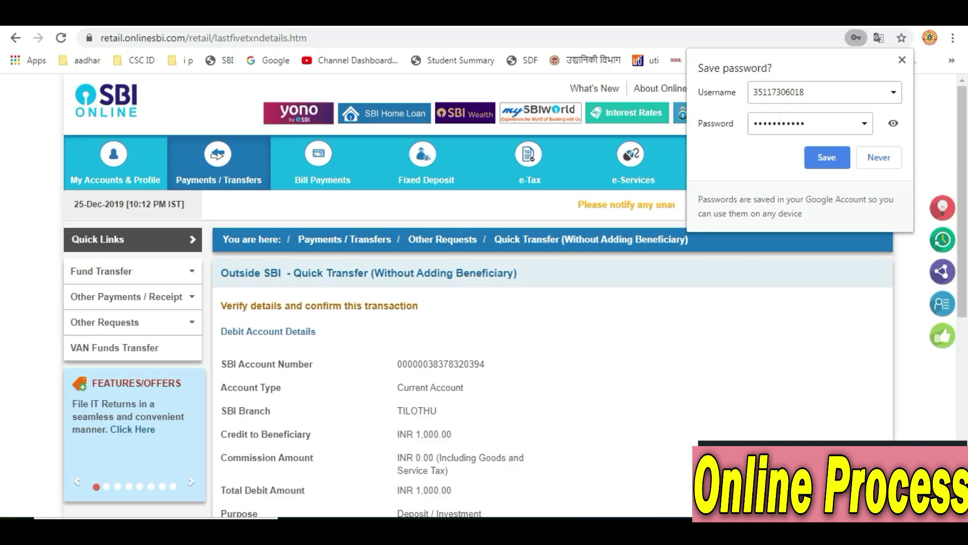
pyautogui.click(478, 409)
# Check the debit and credit account numbers on the verification page and confirm the transaction.
pyautogui.scroll(-3, 477, 409)
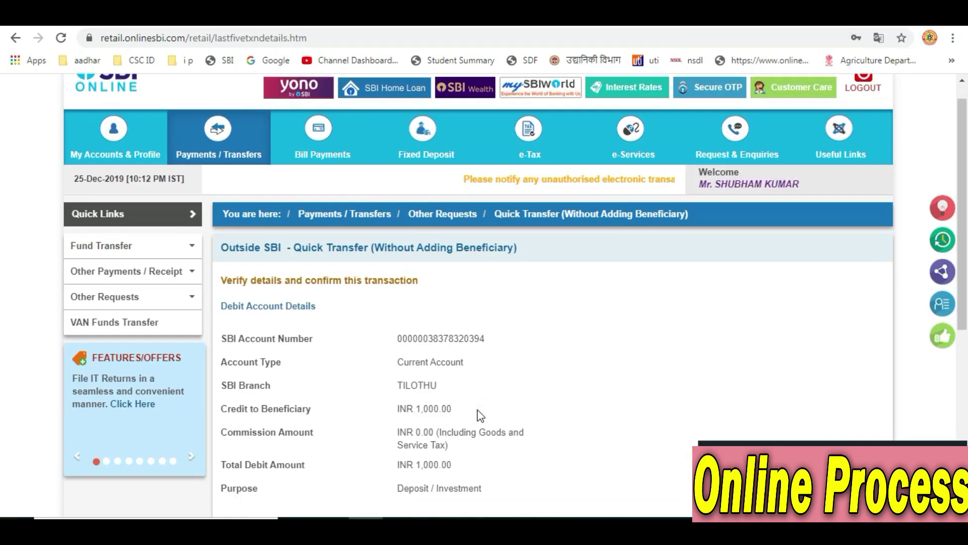
pyautogui.scroll(-2, 369, 230)
pyautogui.moveTo(407, 151); pyautogui.dragTo(452, 160)
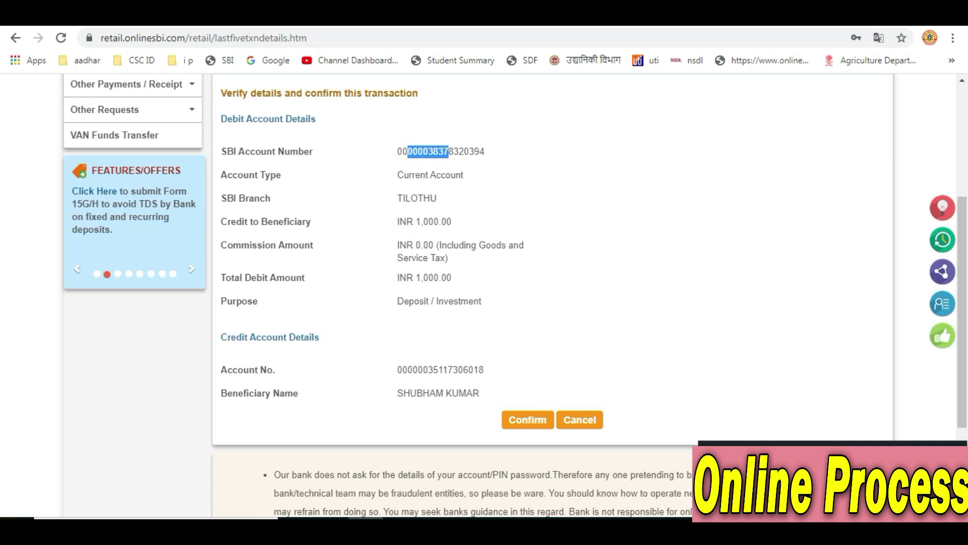
pyautogui.click(434, 156)
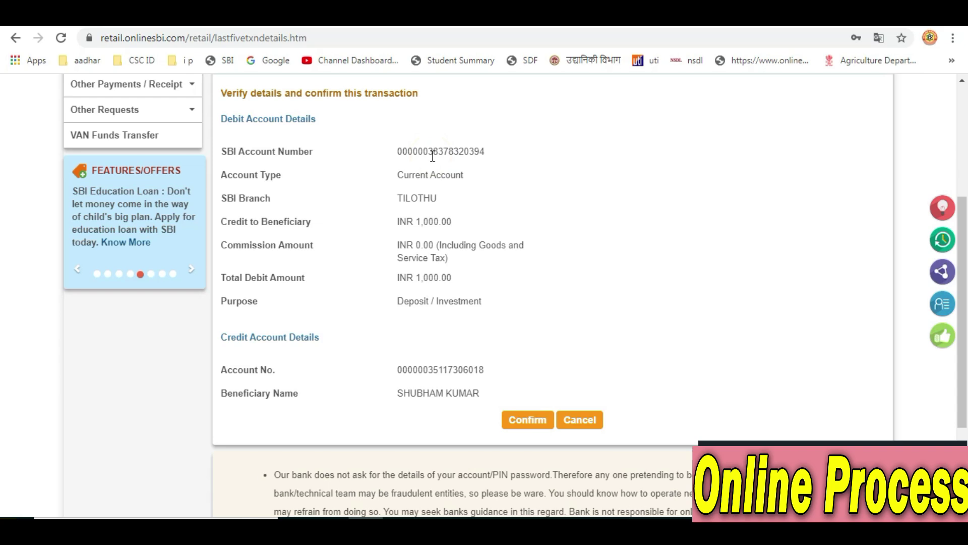
pyautogui.moveTo(433, 156); pyautogui.dragTo(481, 153)
pyautogui.click(424, 370)
pyautogui.click(488, 374)
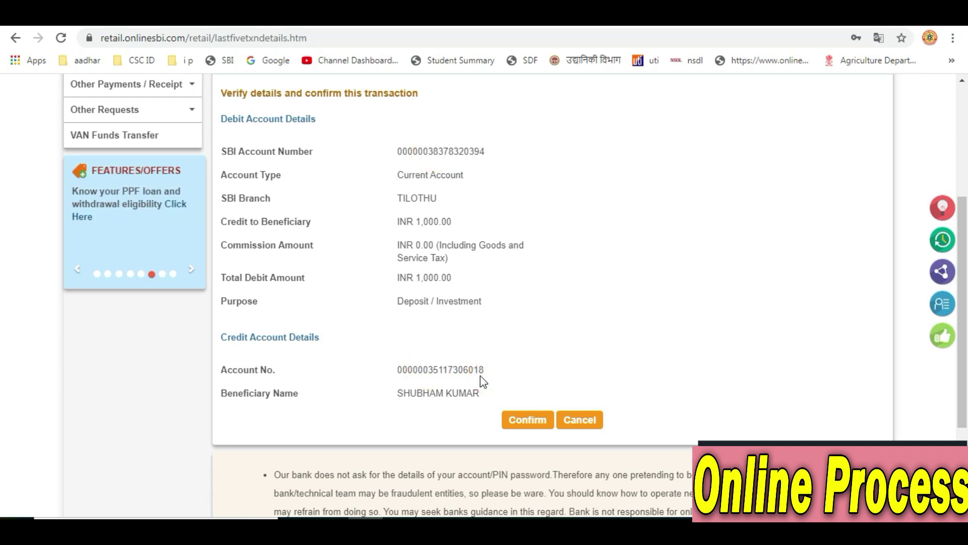
pyautogui.click(523, 420)
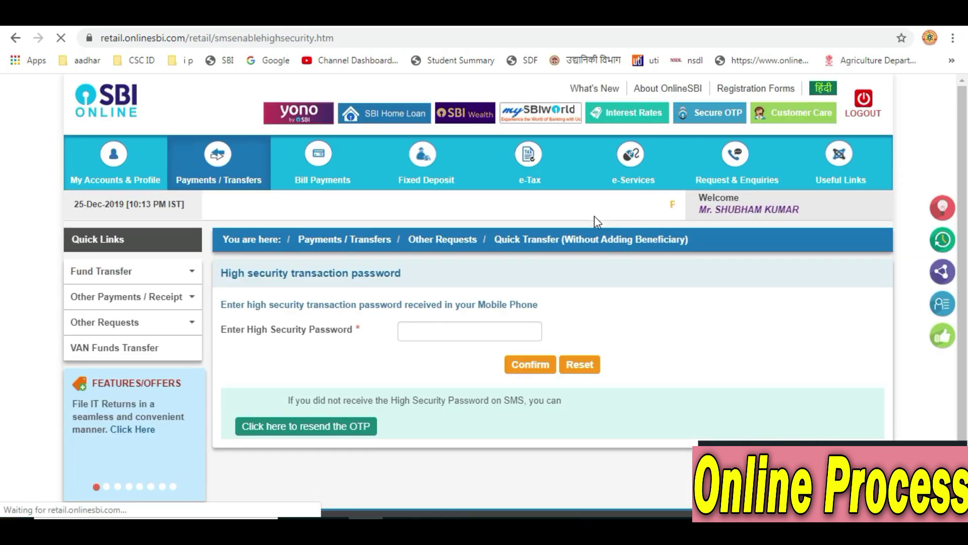
# Paste the high security password received by phone into its field and confirm it to authorize the transfer.
pyautogui.click(442, 333)
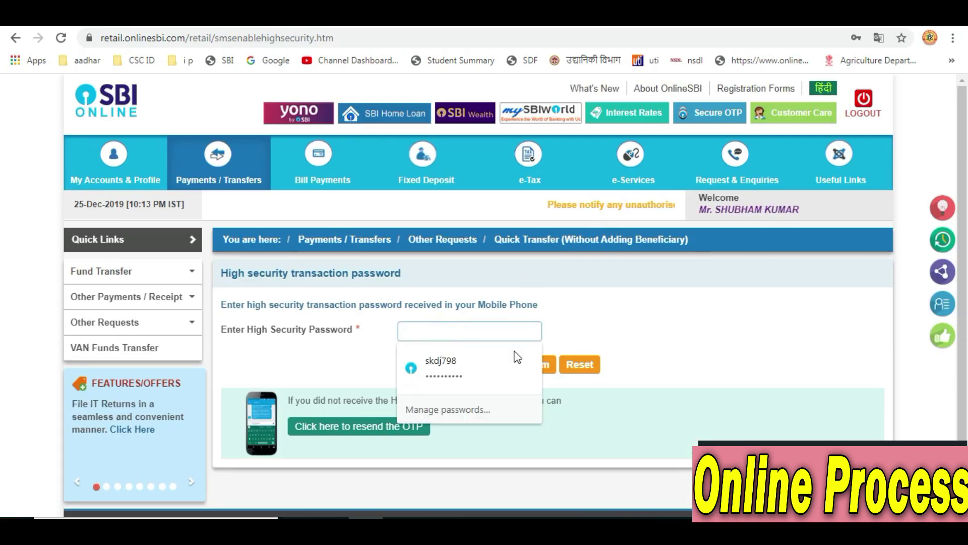
pyautogui.hotkey('ctrl', 'v')
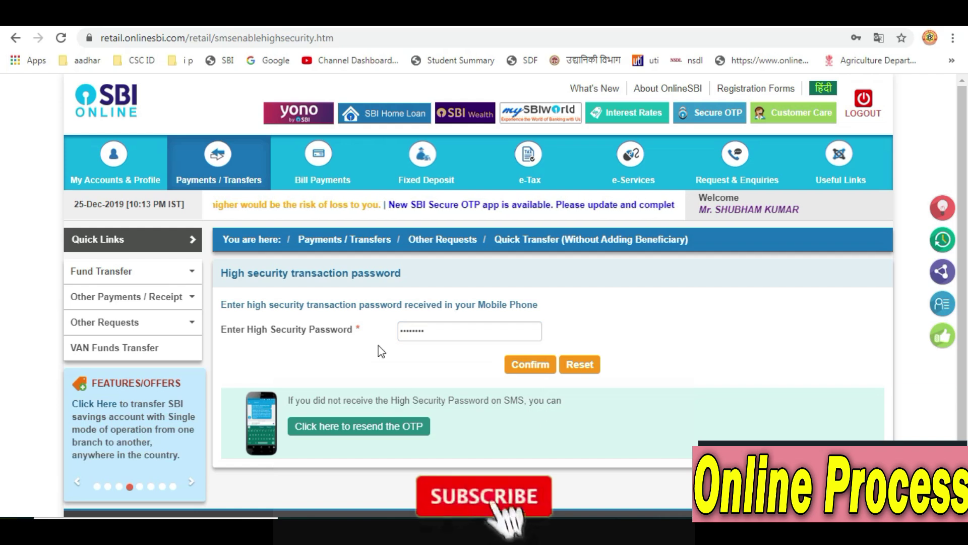
pyautogui.click(527, 364)
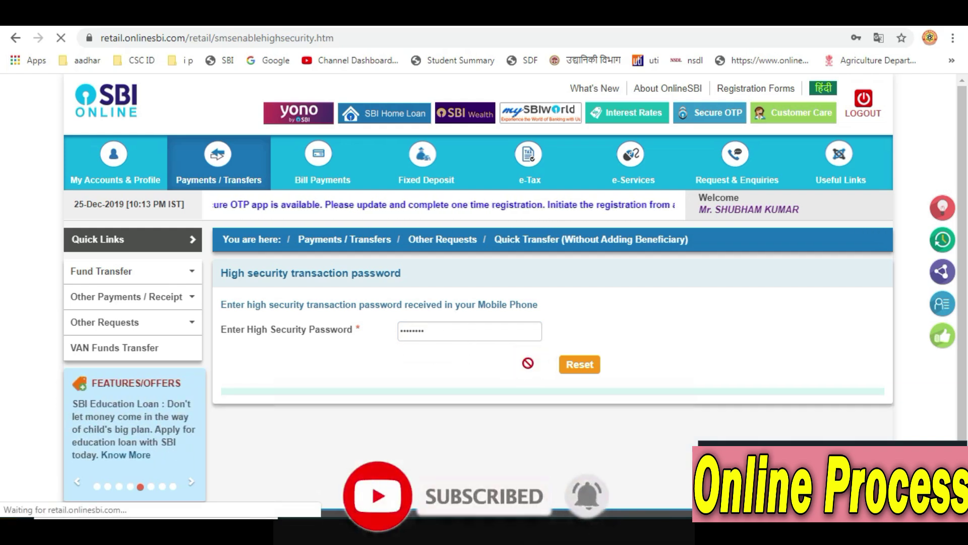